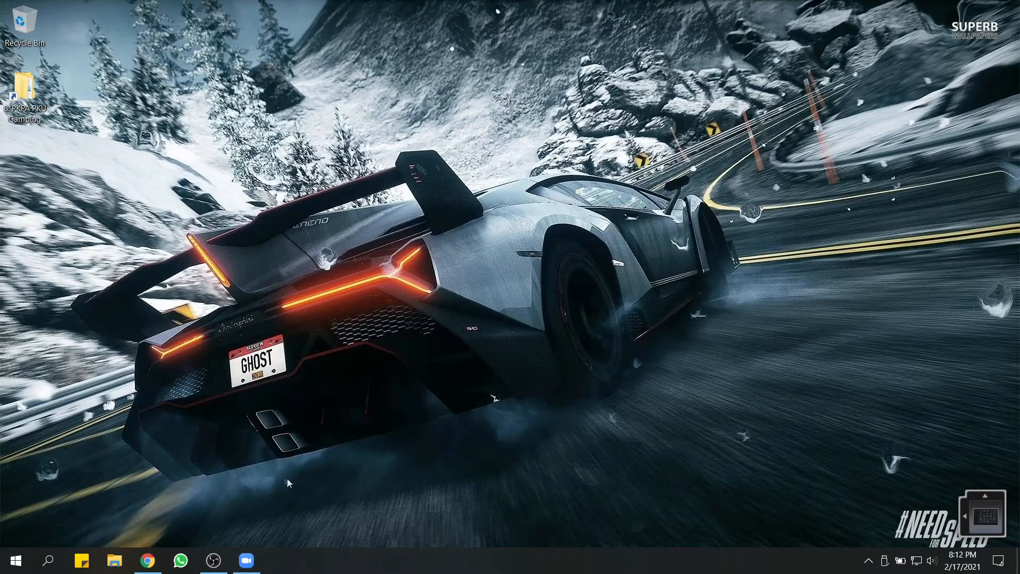
Step: Switch to Chrome and make sure Meeting Polls is enabled in Zoom's In Meeting (Basic) settings
left_click(148, 560)
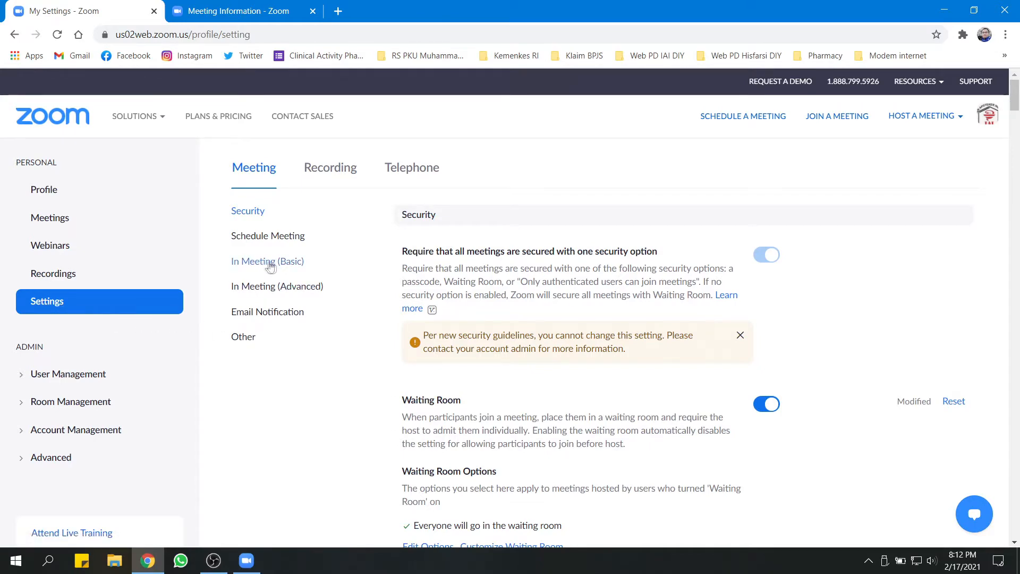
left_click(287, 262)
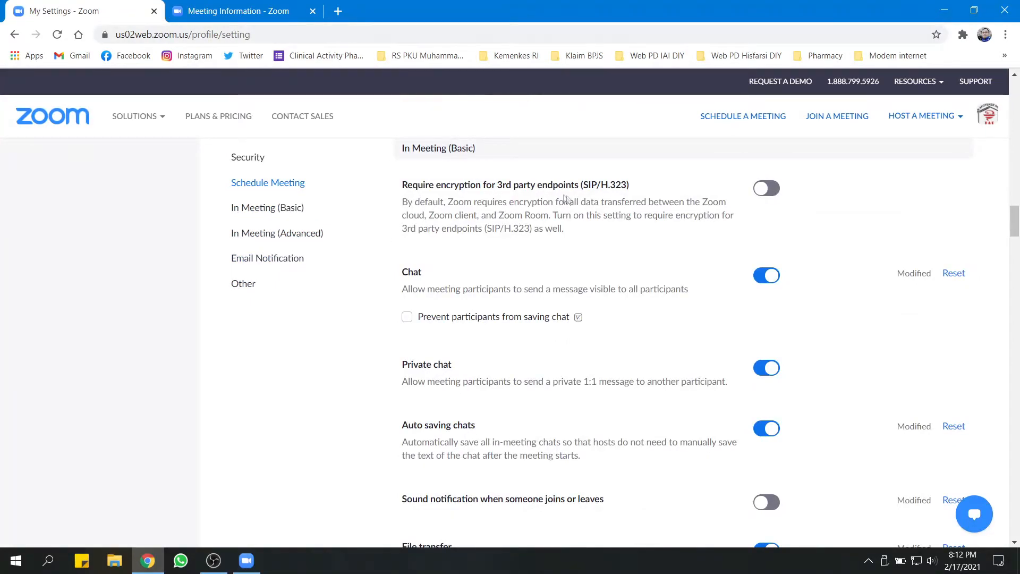
scroll(581, 206, "down", 8)
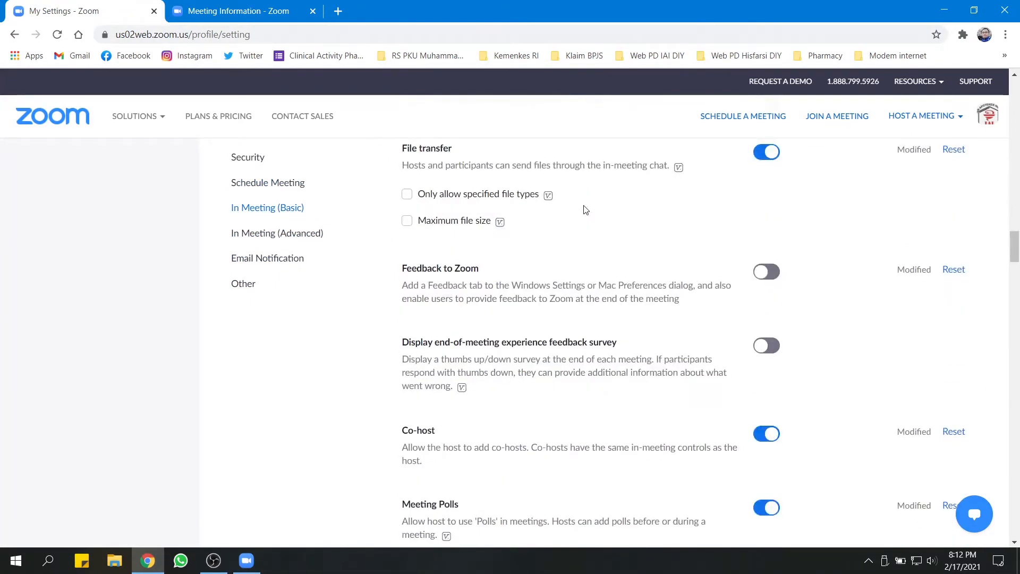
scroll(585, 209, "down", 3)
scroll(585, 208, "down", 3)
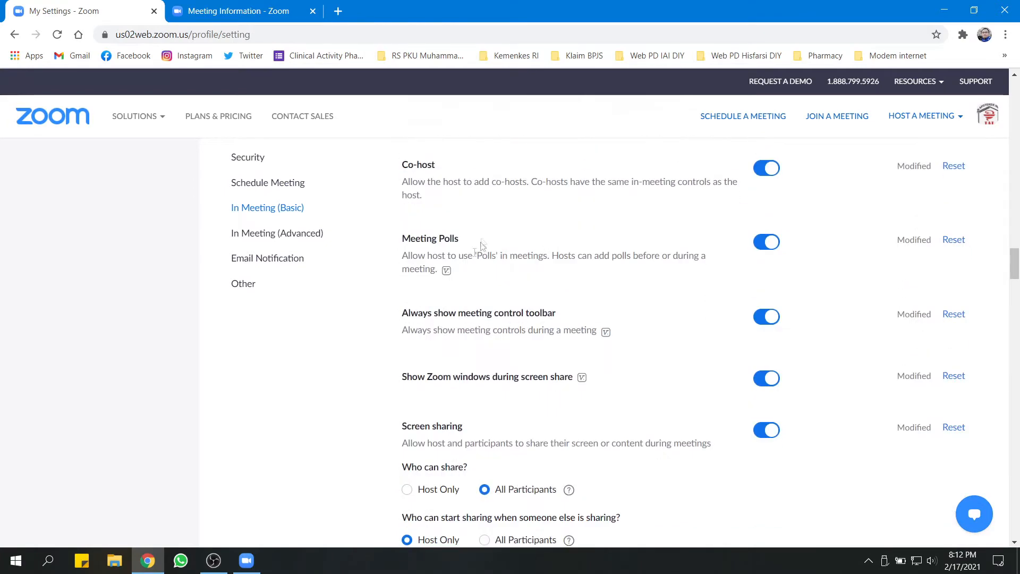
triple_click(402, 244)
left_click(402, 243)
left_click(760, 247)
left_click(772, 250)
Step: Start adding a poll to the scheduled meeting "Tutorial Polling di Zoom"
left_click(232, 15)
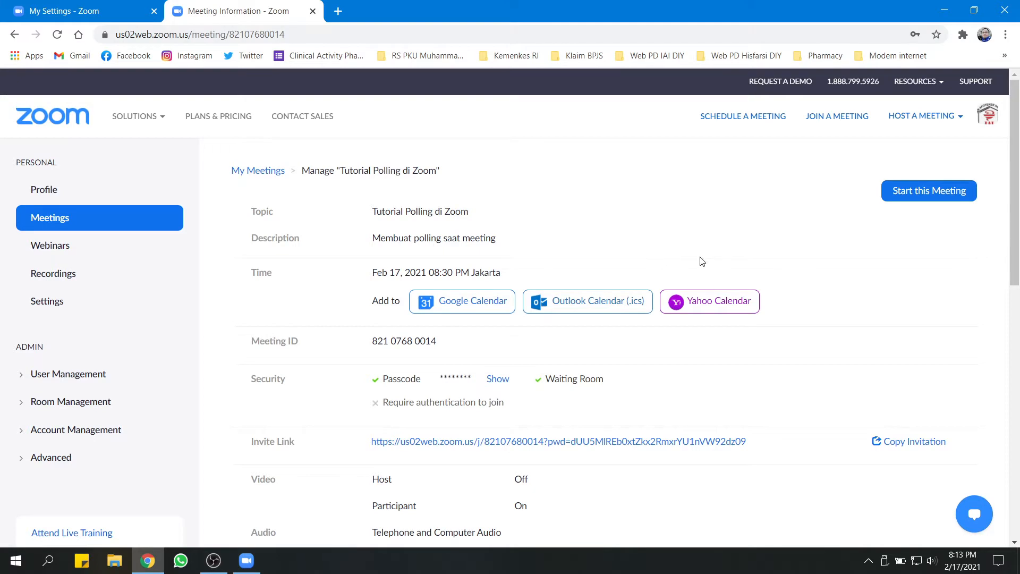
scroll(698, 263, "down", 15)
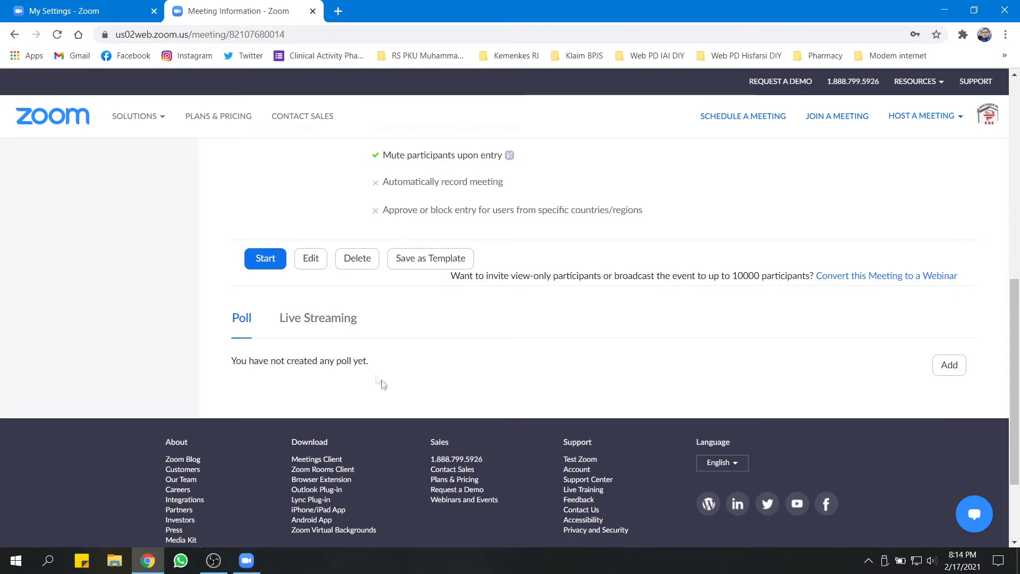
left_click(950, 367)
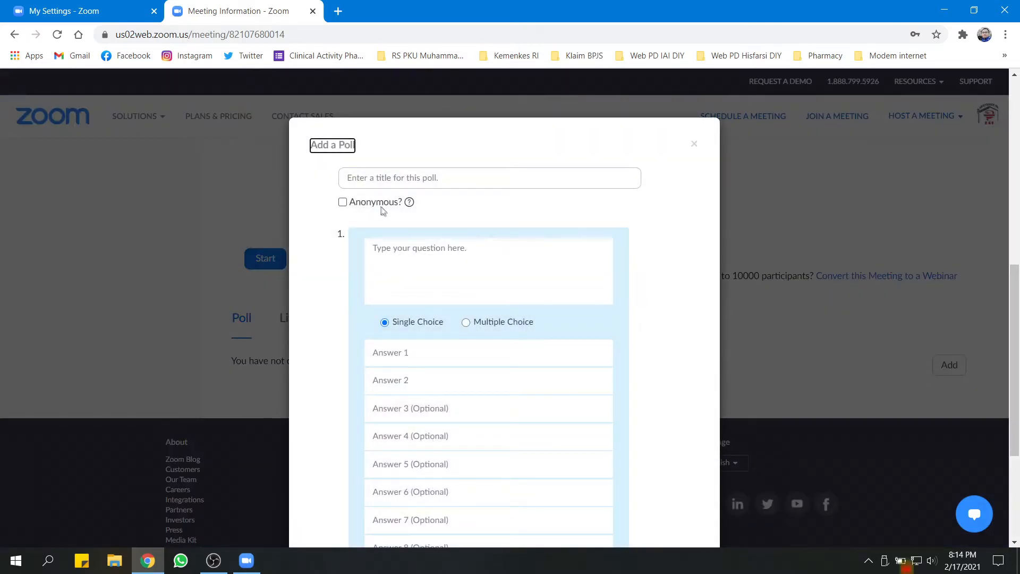
scroll(521, 200, "down", 1)
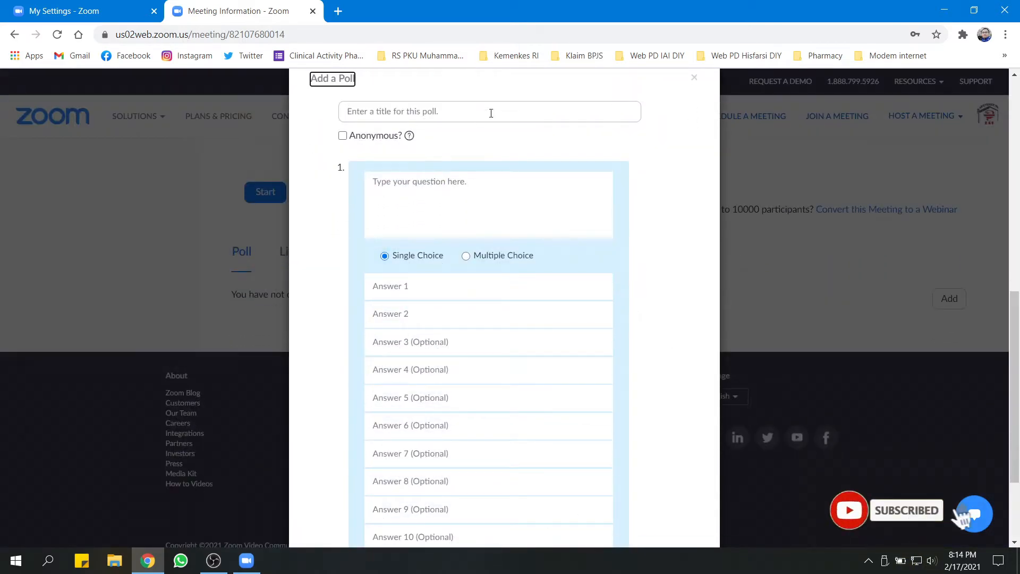
Step: Title the poll "konten youtube" and make it anonymous
left_click(362, 113)
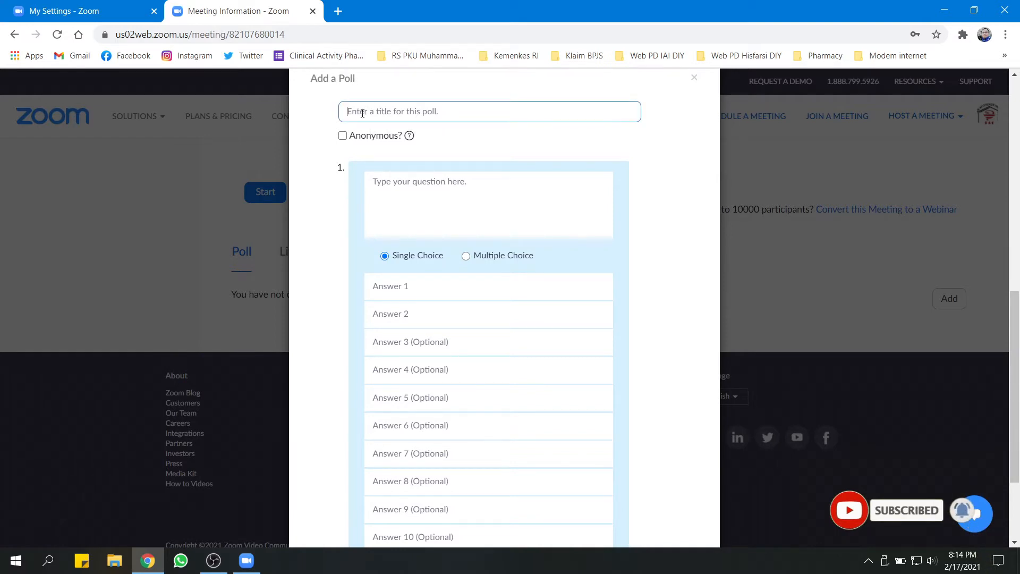
type("konten youtbe")
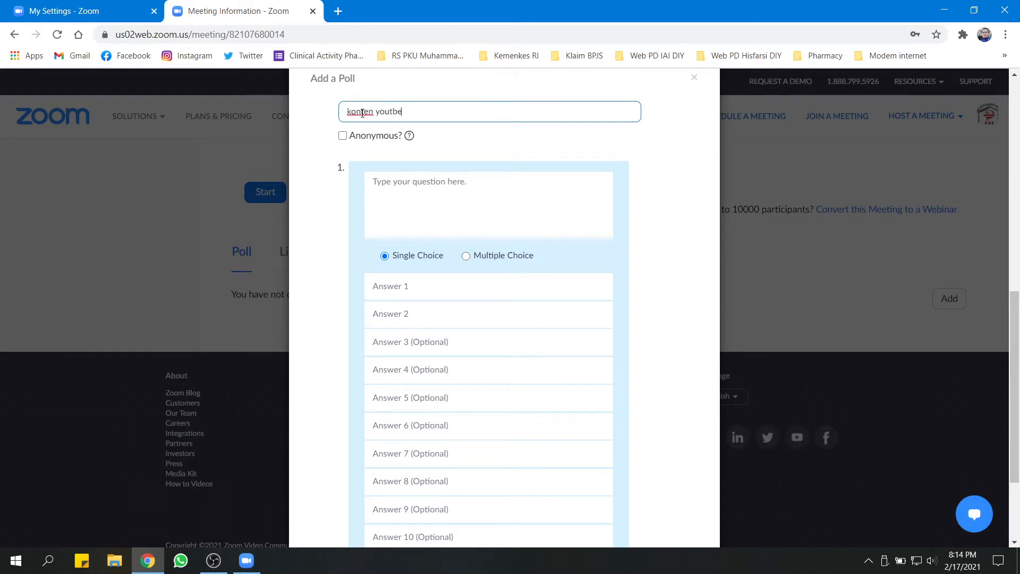
left_click(342, 135)
left_click(395, 112)
type("u")
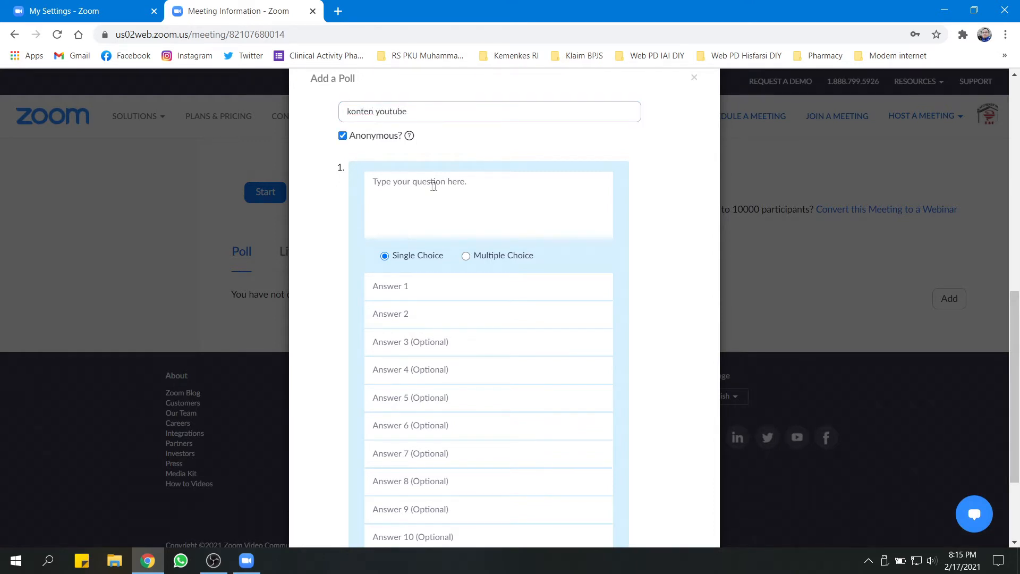
Step: Enter "konten yang anda sukai?" as the first question and set it to Multiple Choice
scroll(455, 197, "down", 1)
left_click(406, 124)
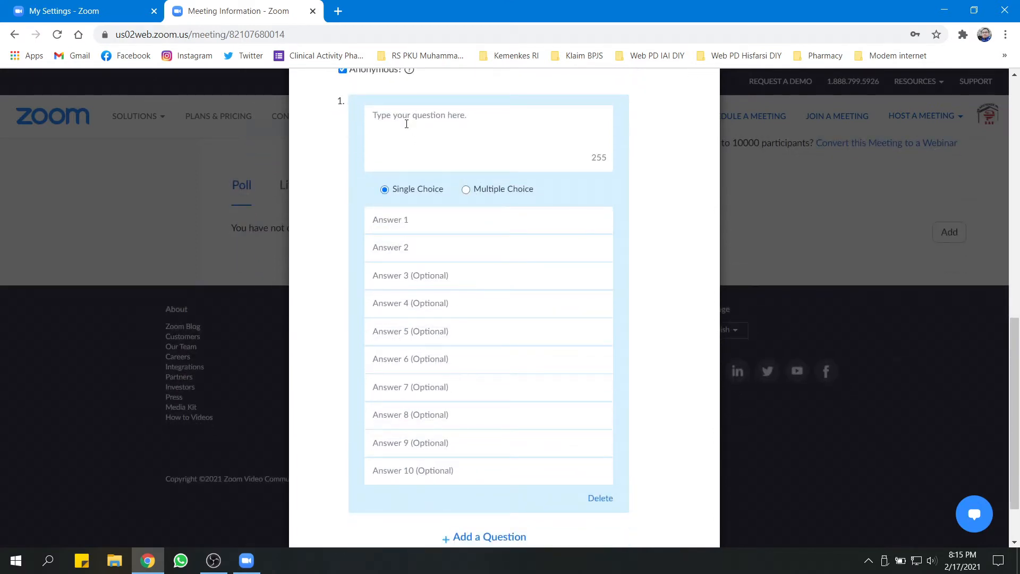
type("konten yang anda sukai?")
left_click(465, 190)
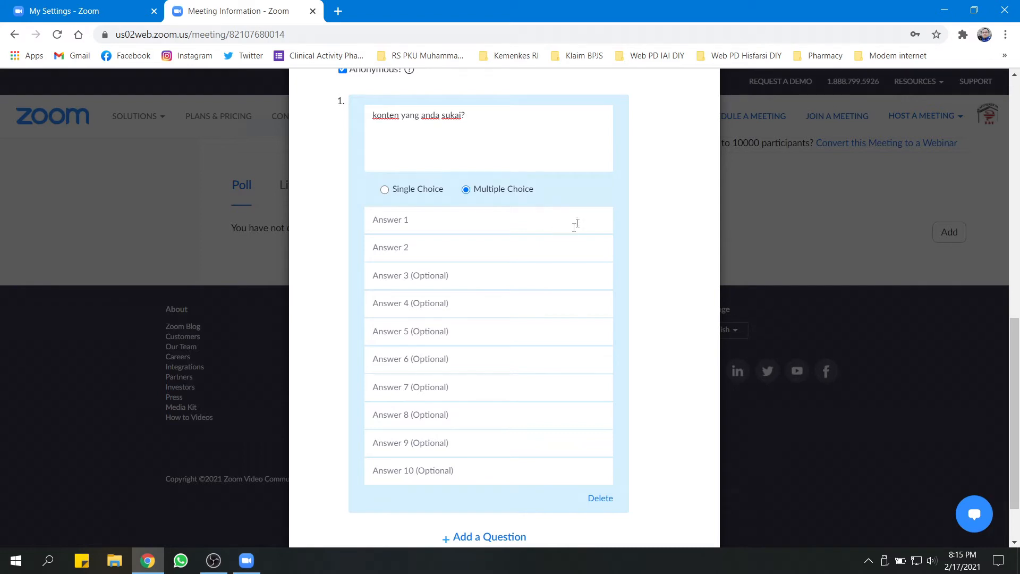
Step: Fill in the first question's four answers: tutorial, Game, Musik and Traveling
left_click(408, 220)
type("tutoril")
left_click(415, 248)
type("Game")
left_click(411, 272)
type("Musik")
left_click(416, 304)
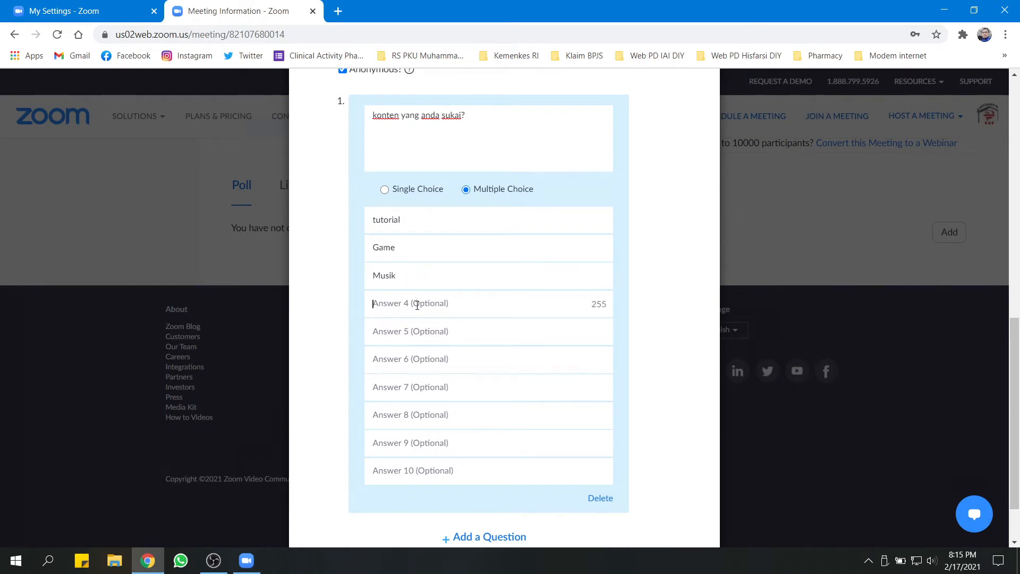
type("Traveling")
Step: Add a second poll question reading "Apakah anda suka konten musik"
scroll(440, 240, "down", 2)
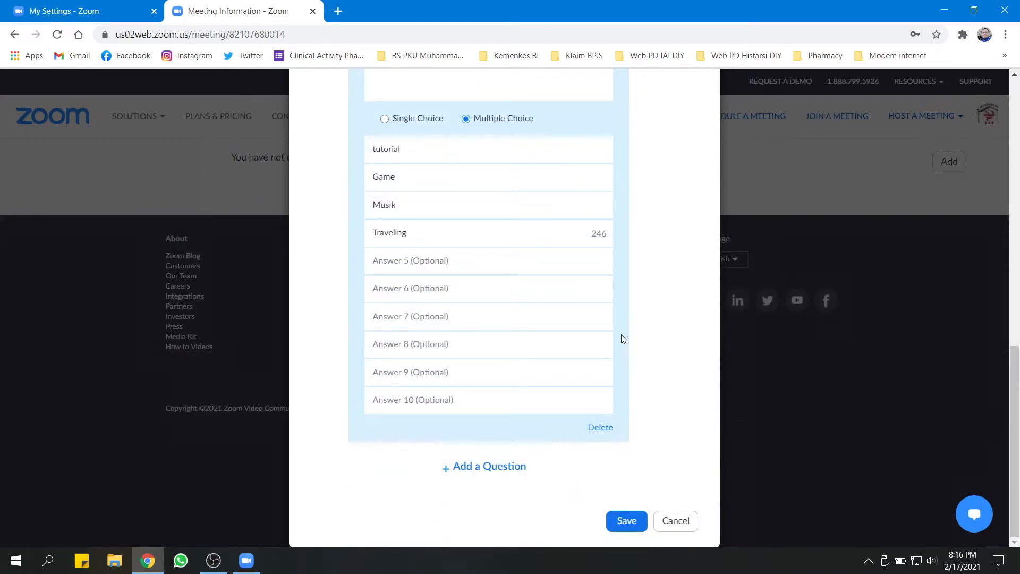
left_click(478, 465)
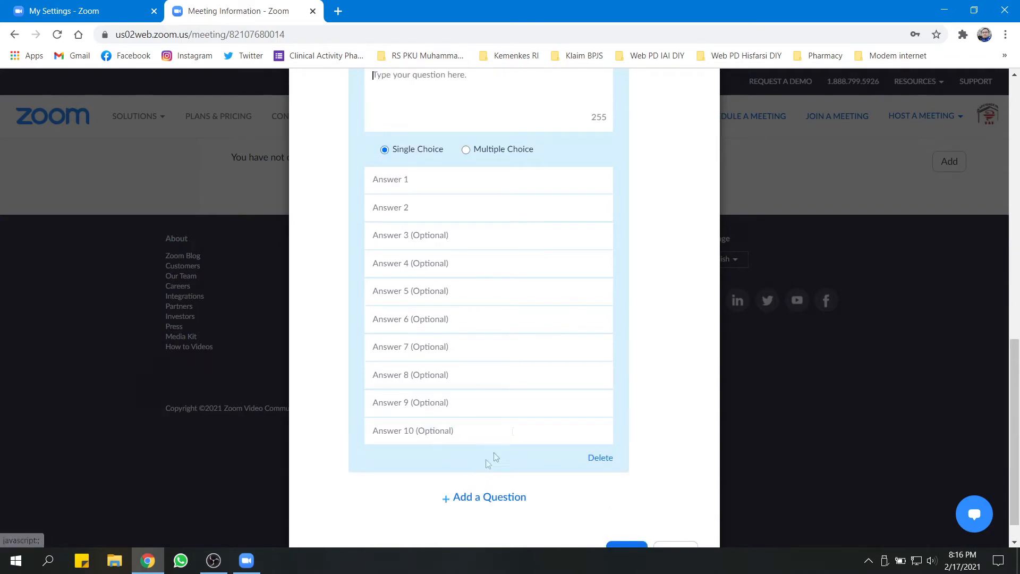
scroll(615, 317, "up", 5)
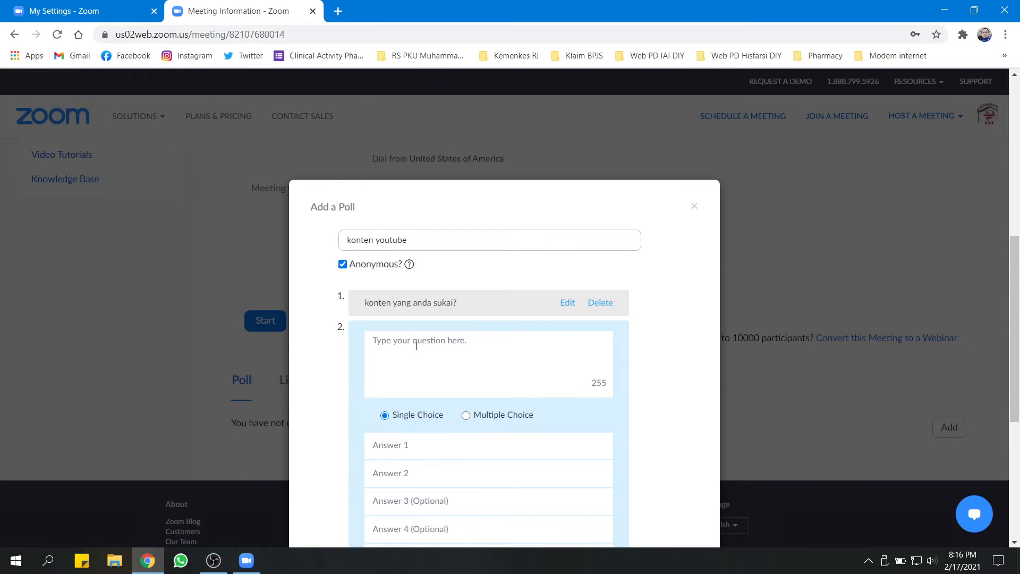
type("Apakah anda sukaikonten musik")
scroll(488, 361, "down", 1)
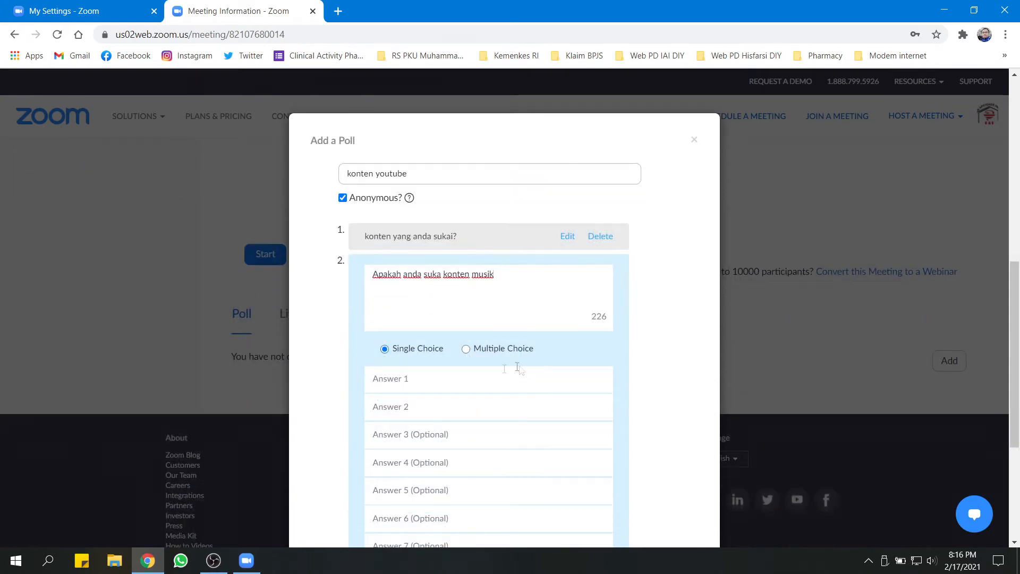
Step: Give the second question the answers "Ya" and "Tidak", and save the poll
left_click(406, 381)
type("Ya")
left_click(390, 406)
type("Tidak")
left_click(338, 340)
scroll(632, 364, "down", 5)
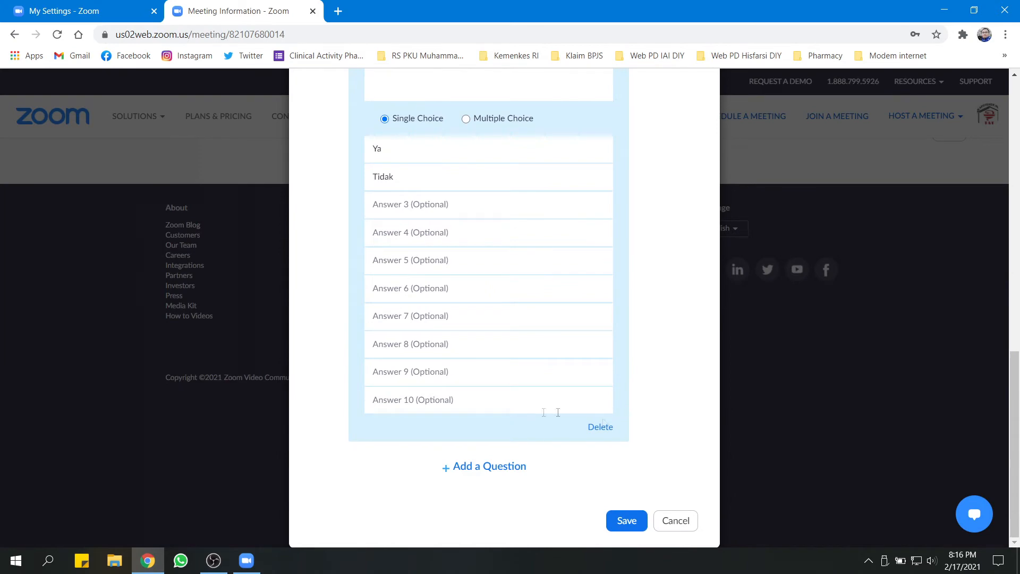
left_click(620, 523)
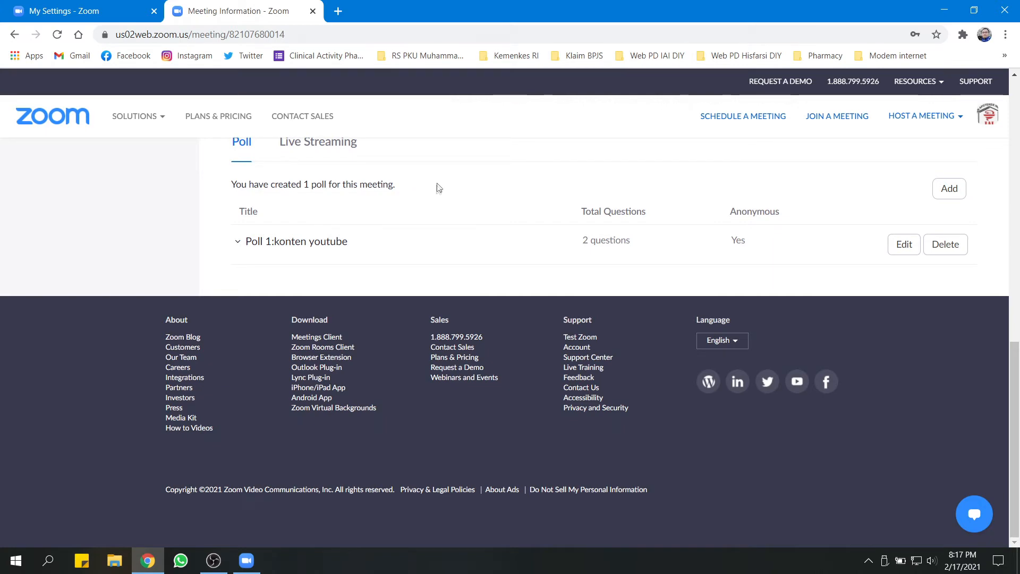
Step: Start the "Tutorial Polling di Zoom" meeting and open it in the Zoom Meetings application
scroll(453, 191, "up", 3)
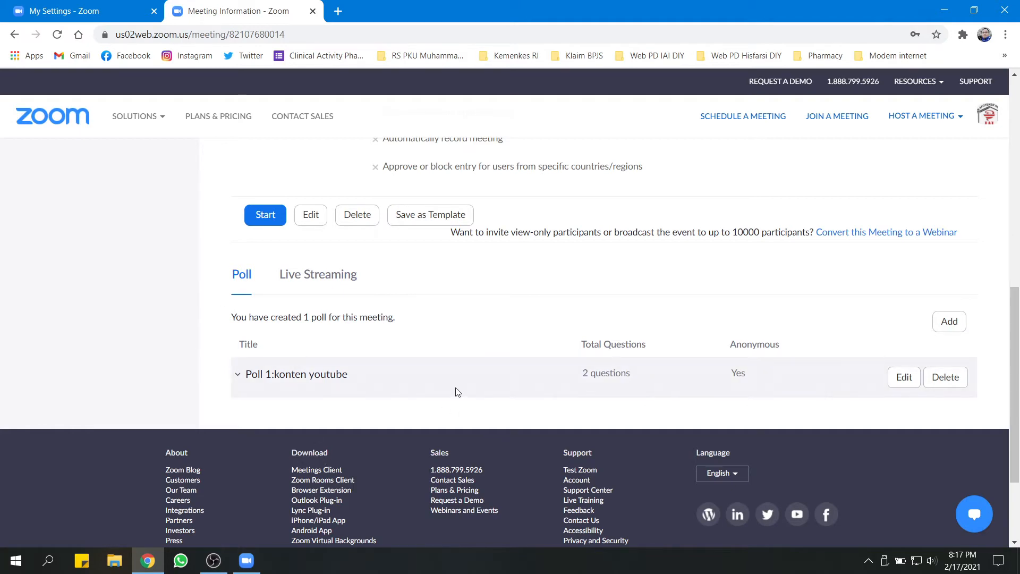
scroll(472, 398, "up", 10)
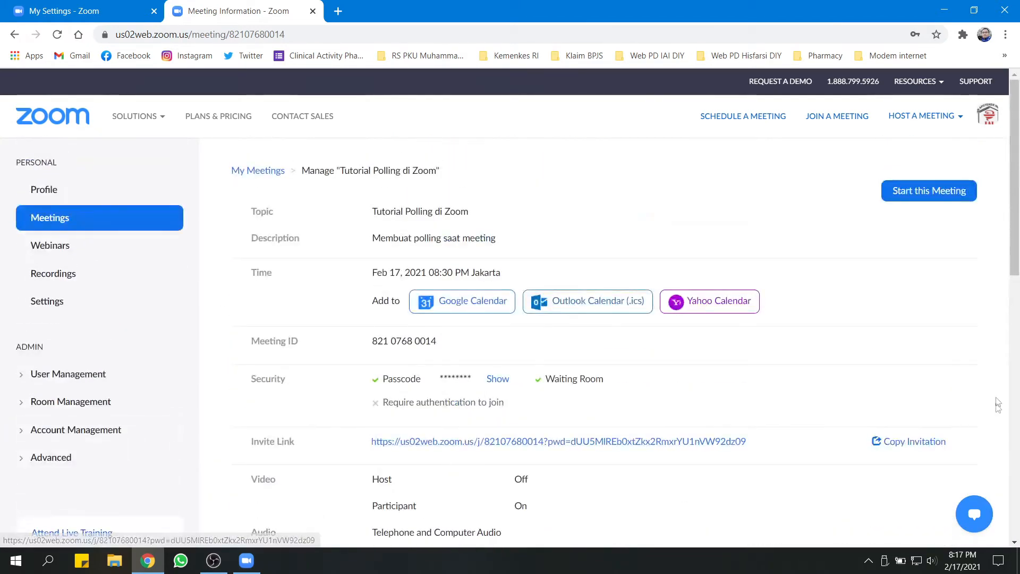
left_click(909, 196)
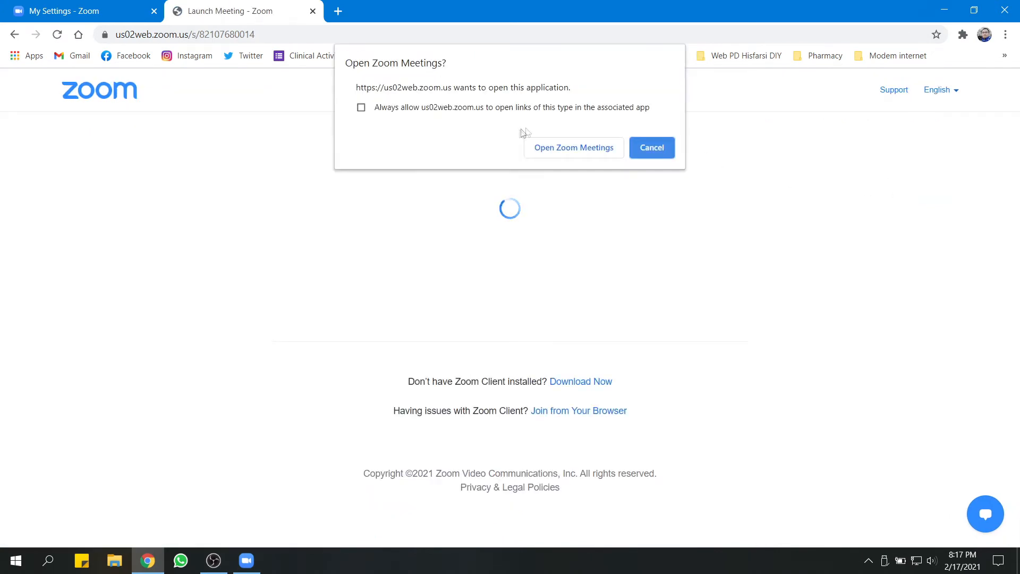
left_click(566, 150)
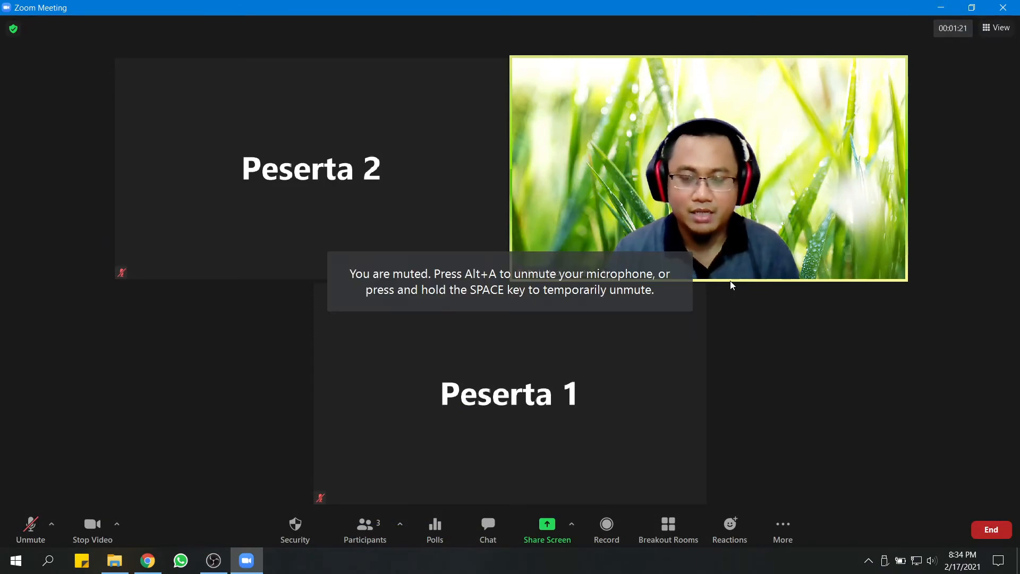
Step: Open the meeting's polls and launch the "konten youtube" poll for the participants
mouse_move(818, 366)
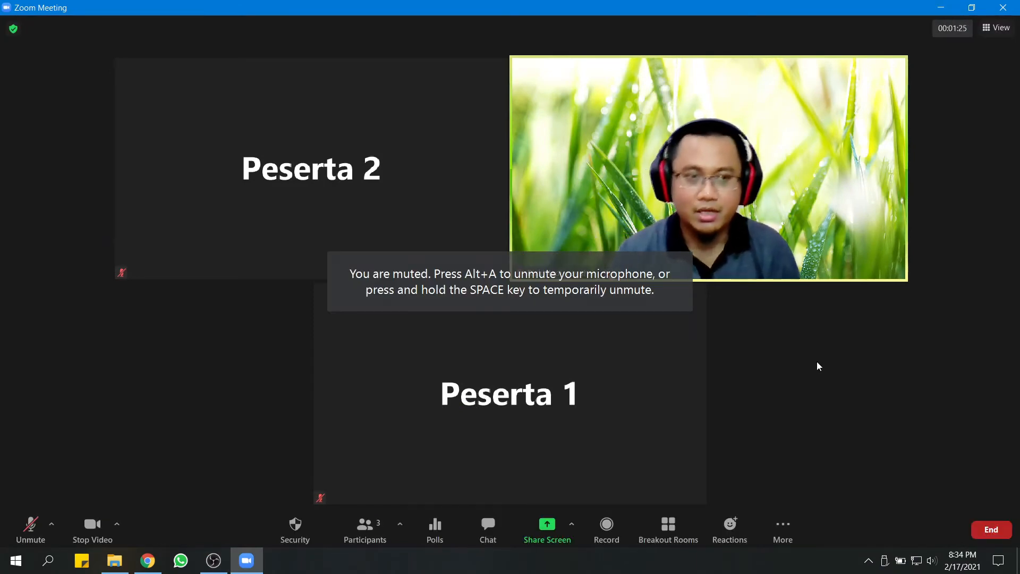
mouse_move(437, 437)
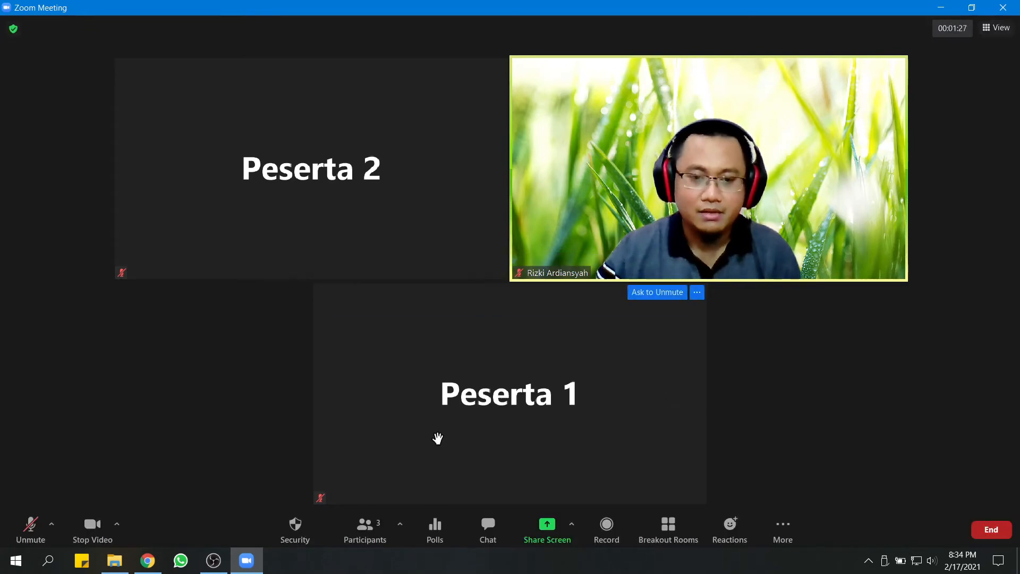
left_click(435, 530)
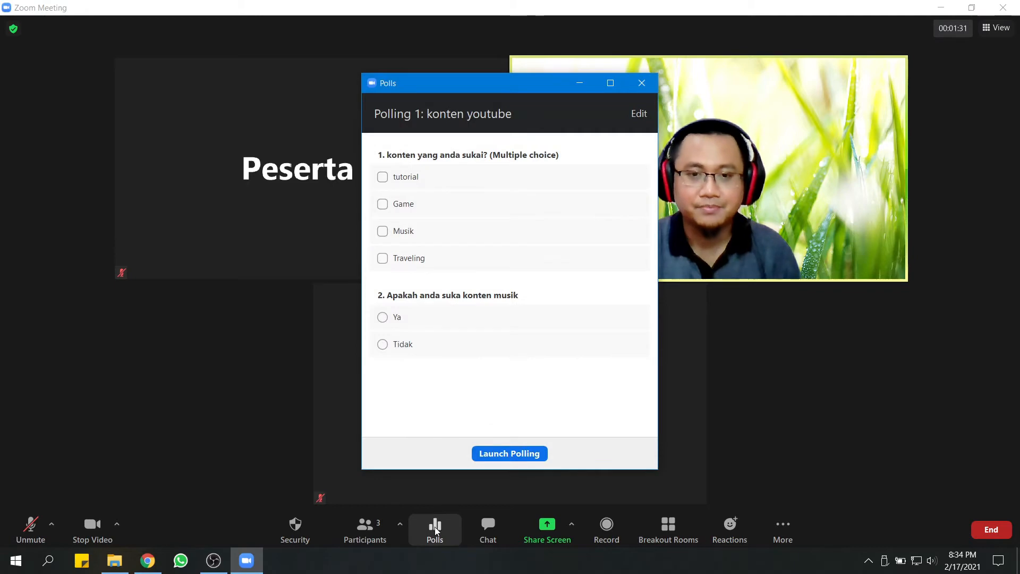
left_click_drag(514, 83, 354, 74)
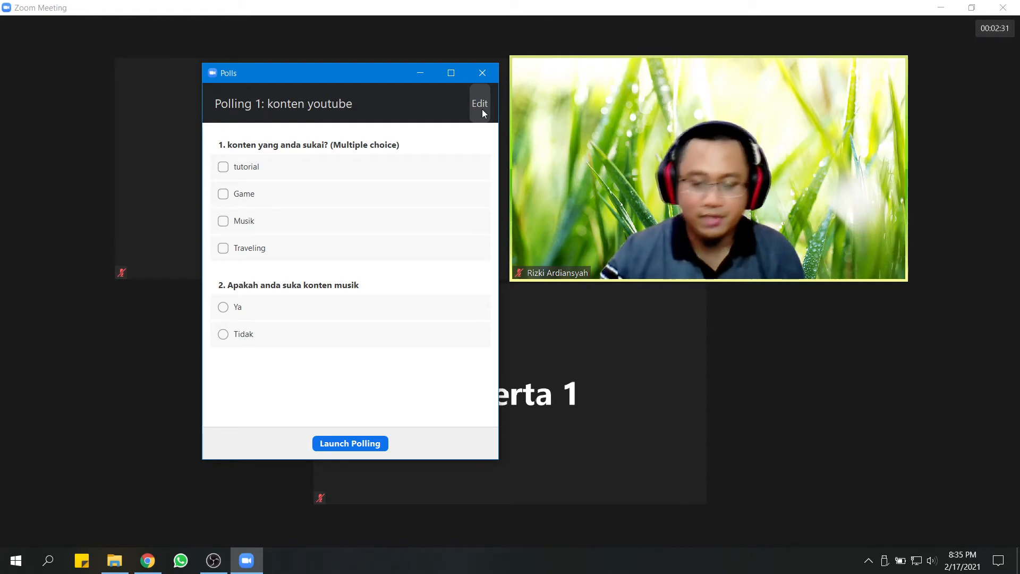
left_click(345, 444)
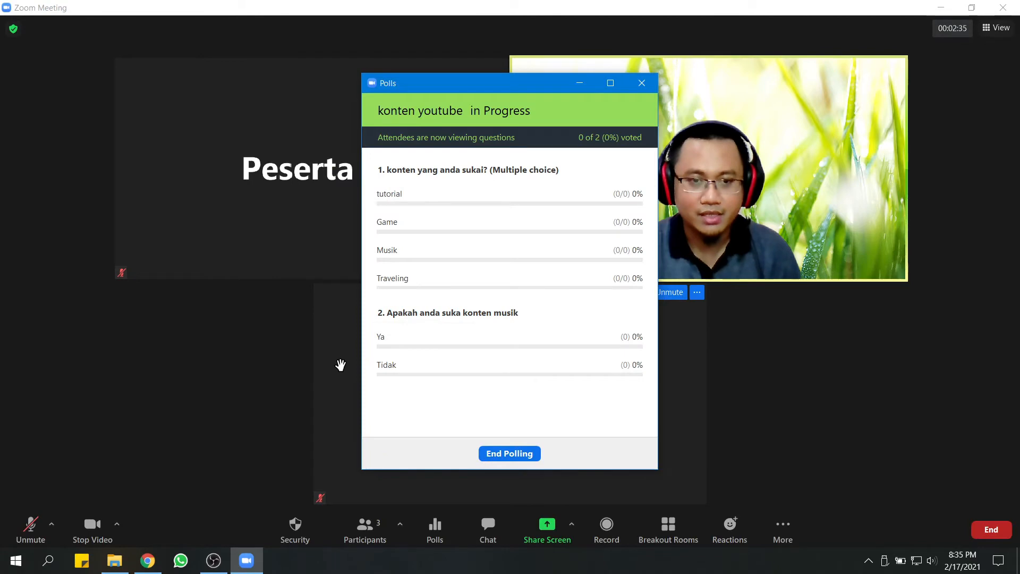
Step: End the "konten youtube" polling and share its results with the attendees
left_click_drag(487, 89, 318, 77)
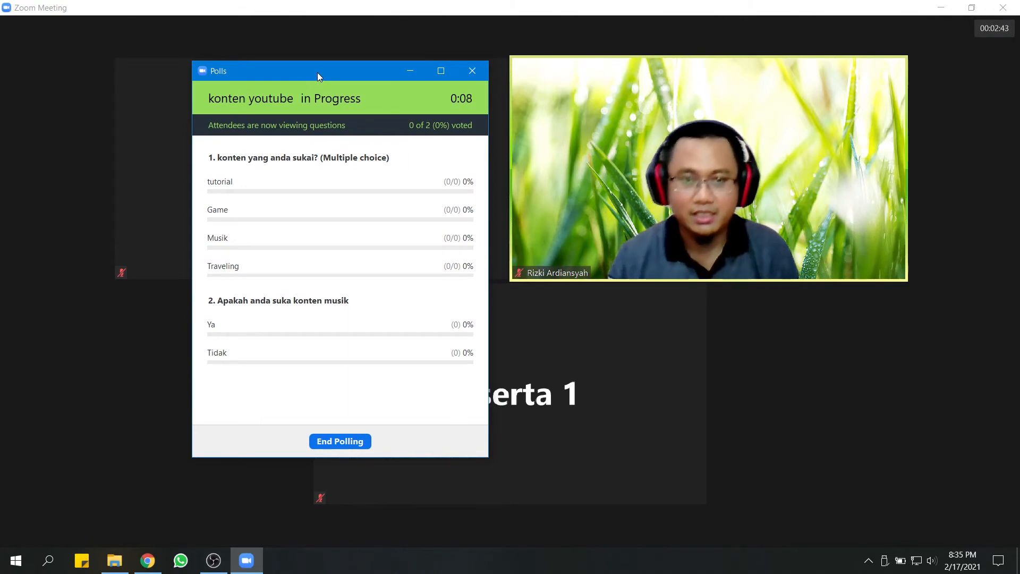
left_click_drag(314, 72, 478, 78)
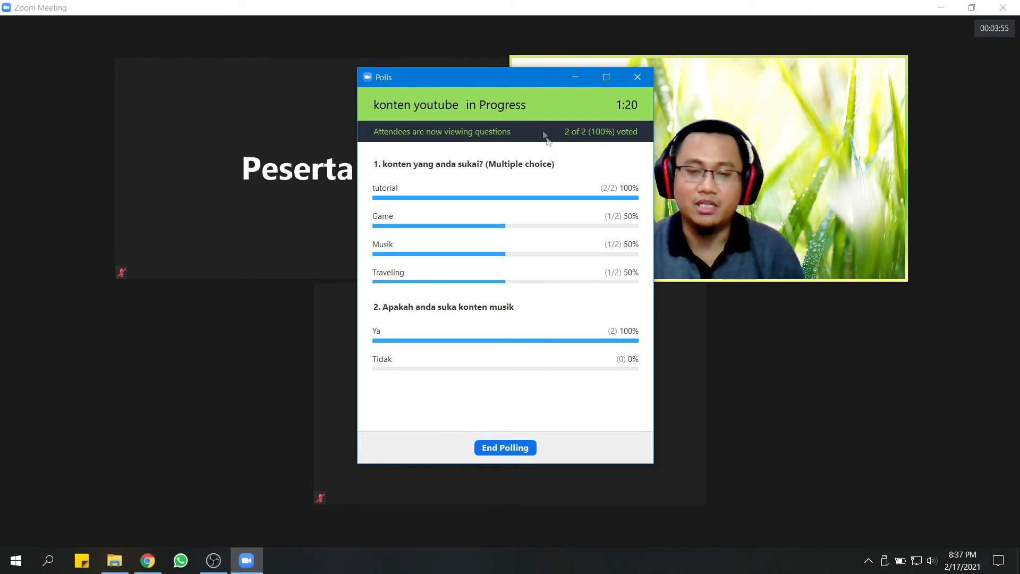
left_click_drag(503, 82, 319, 86)
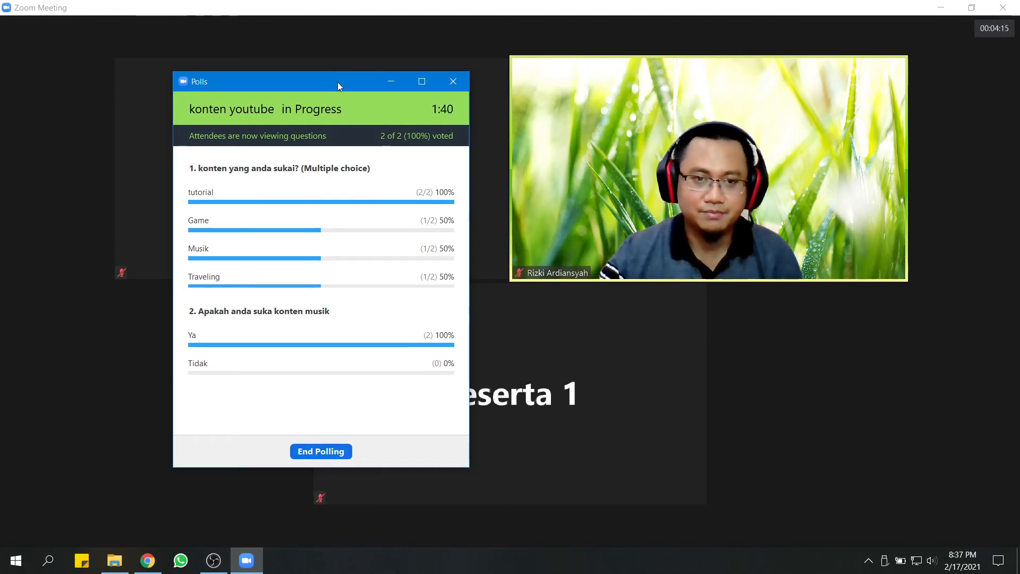
left_click_drag(336, 82, 378, 70)
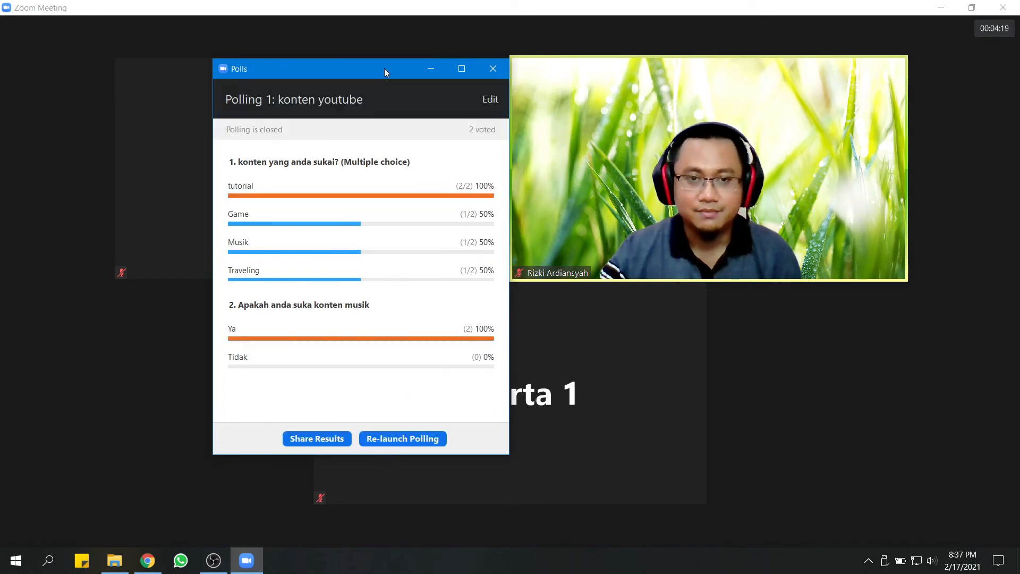
left_click_drag(385, 68, 473, 63)
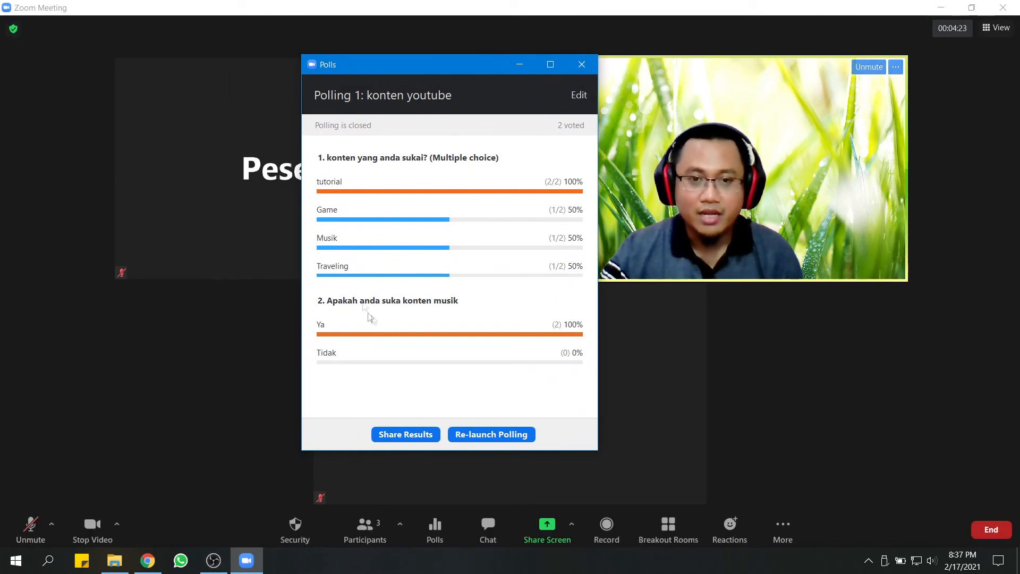
left_click(403, 438)
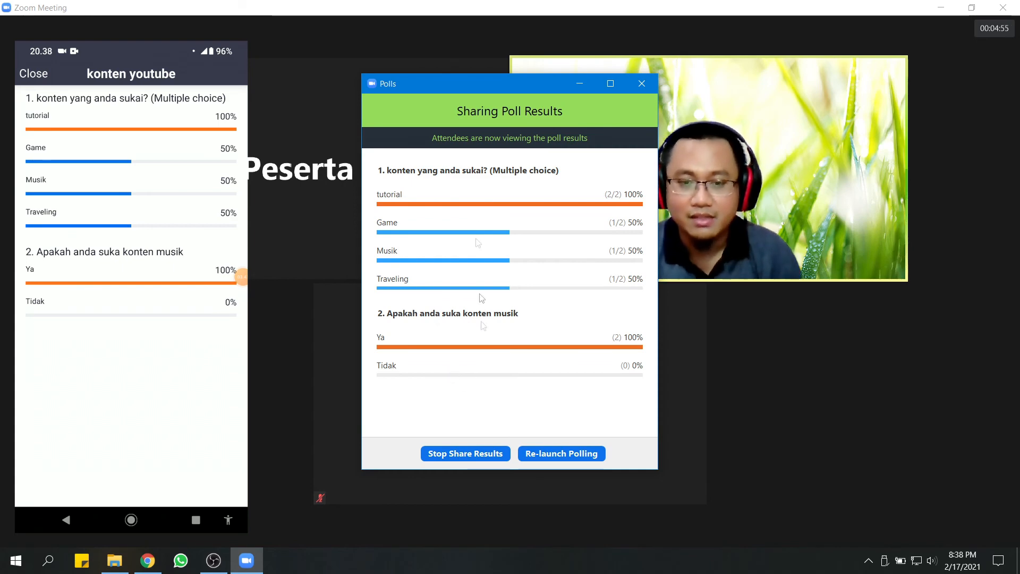
Step: Stop sharing the "konten youtube" poll results with the attendees
left_click_drag(509, 81, 499, 82)
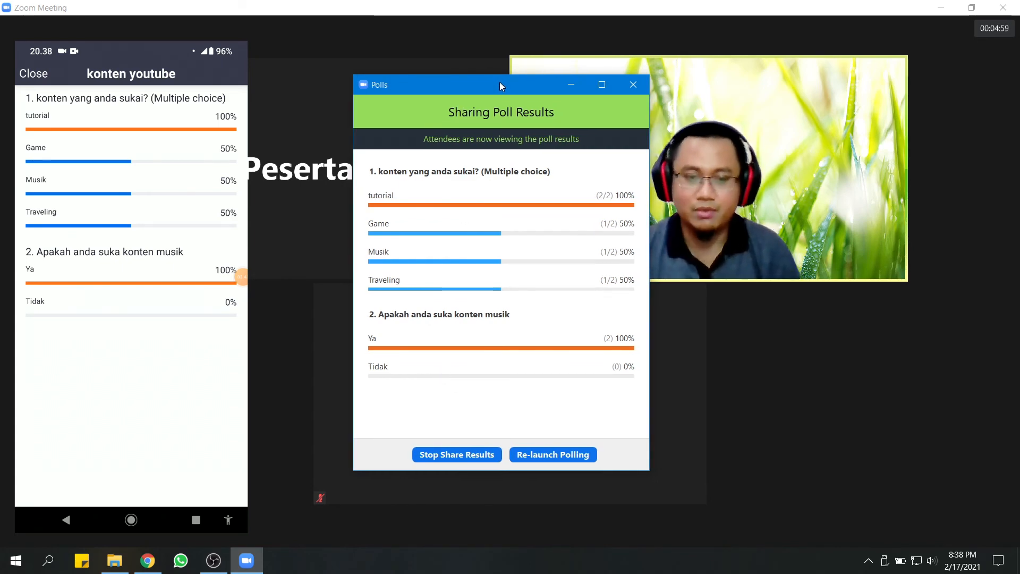
left_click(452, 455)
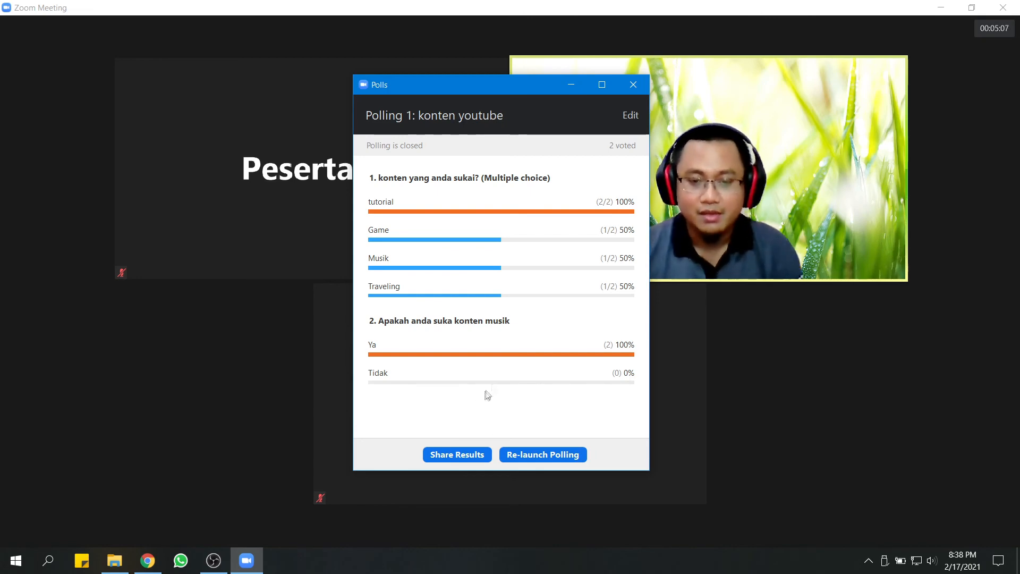
Step: Move the Polls window clear of the host's video and re-launch the "konten youtube" poll, agreeing to clear its existing results
left_click_drag(500, 85, 338, 84)
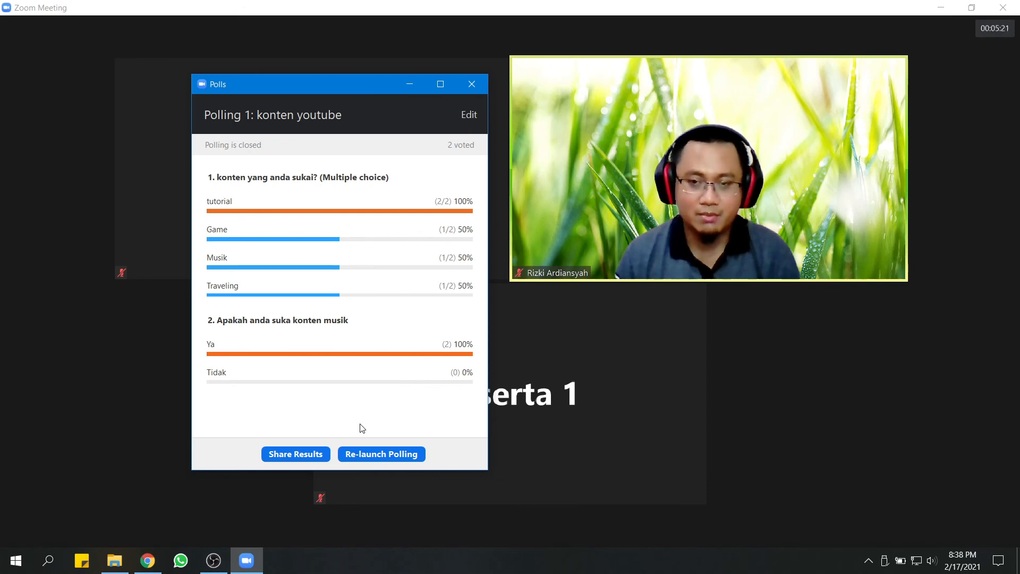
left_click(374, 455)
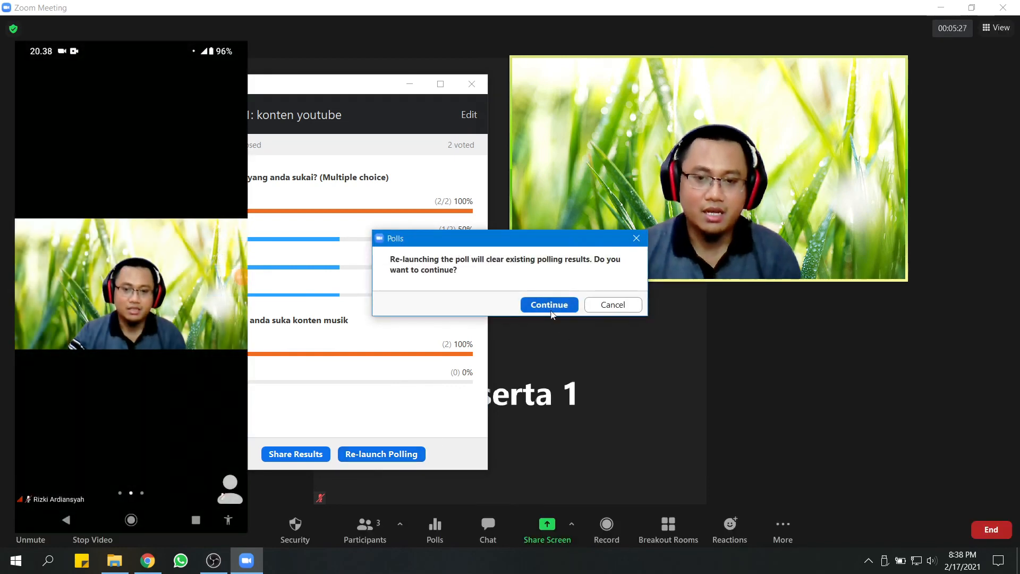
left_click(547, 304)
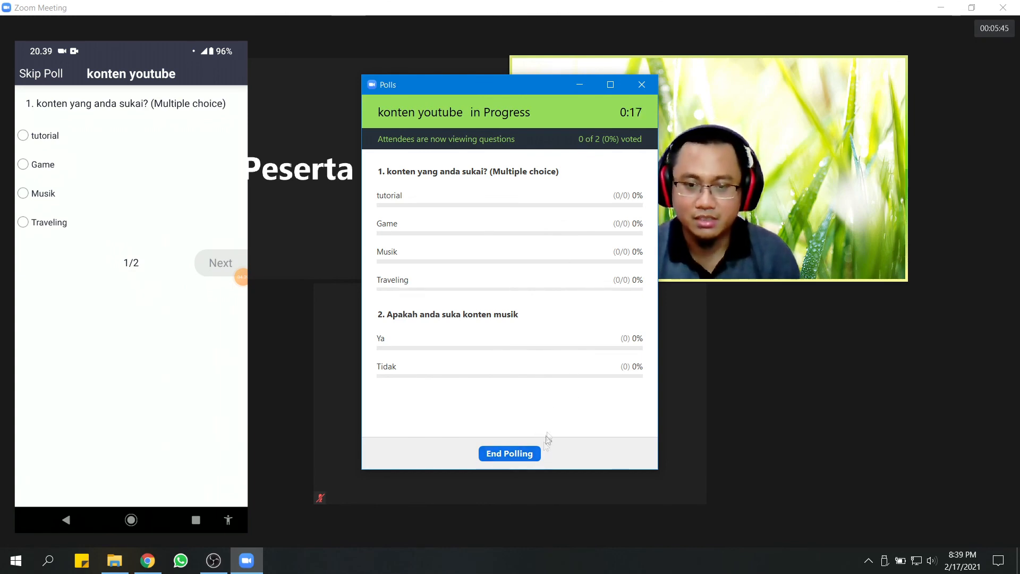
Step: End the re-launched "konten youtube" polling and close the Polls window to return to the meeting
left_click(514, 455)
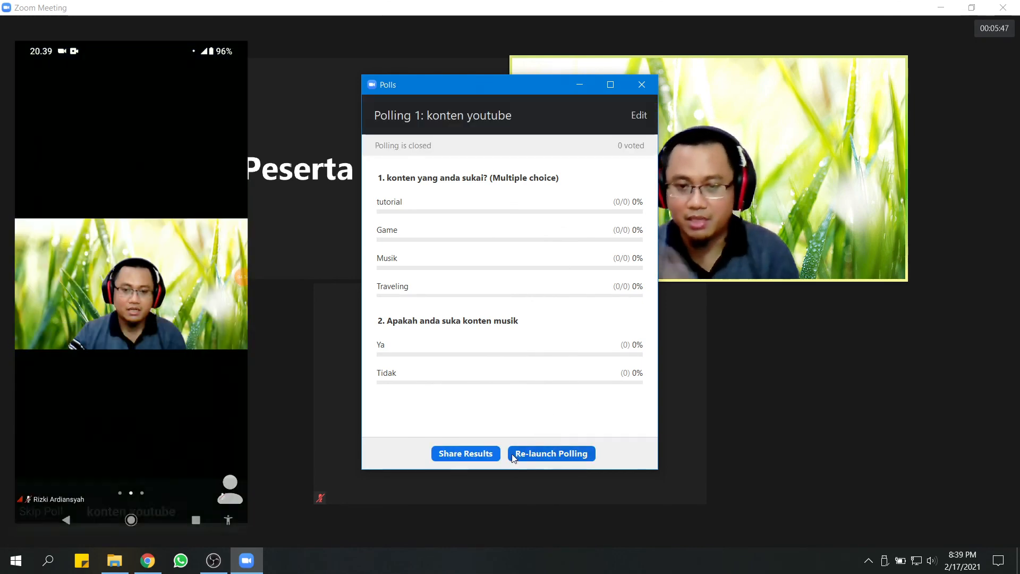
left_click_drag(527, 86, 362, 88)
left_click(474, 83)
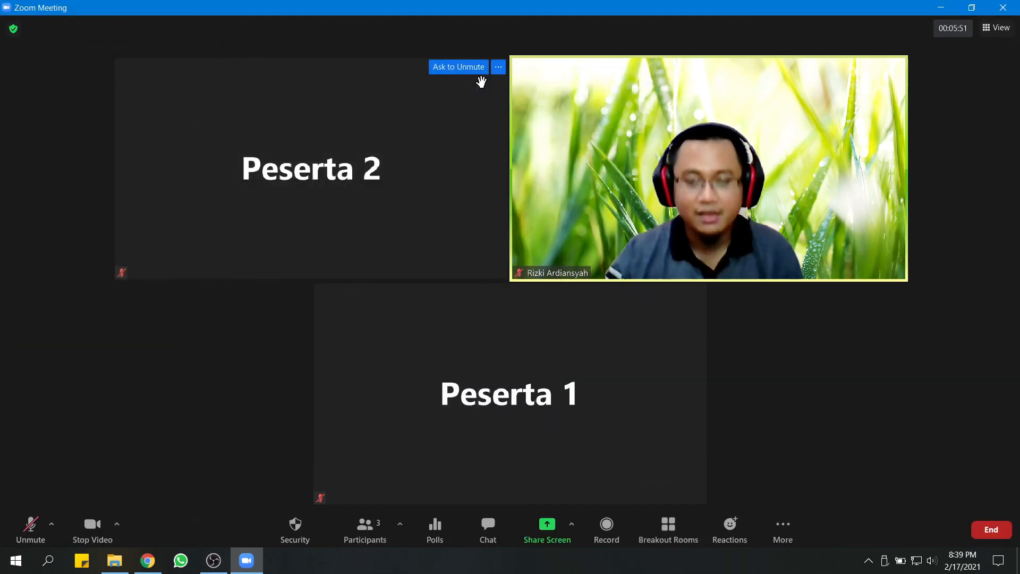